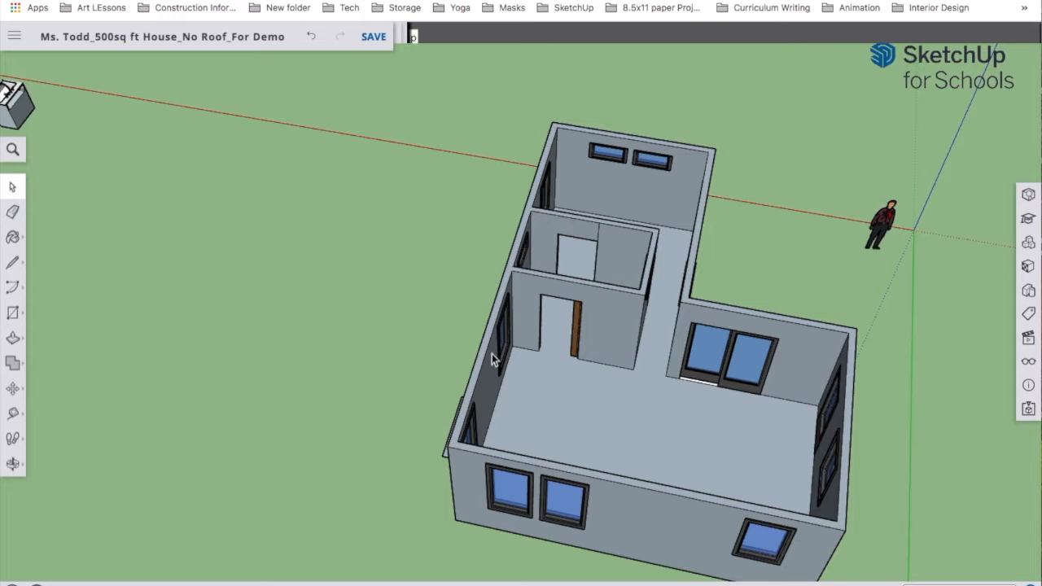
- Draw a rectangle over the narrow wing's wall tops, from its outer far corner to the inside corner where the wings meet
{"action": "left_click", "coordinate": [475, 377]}
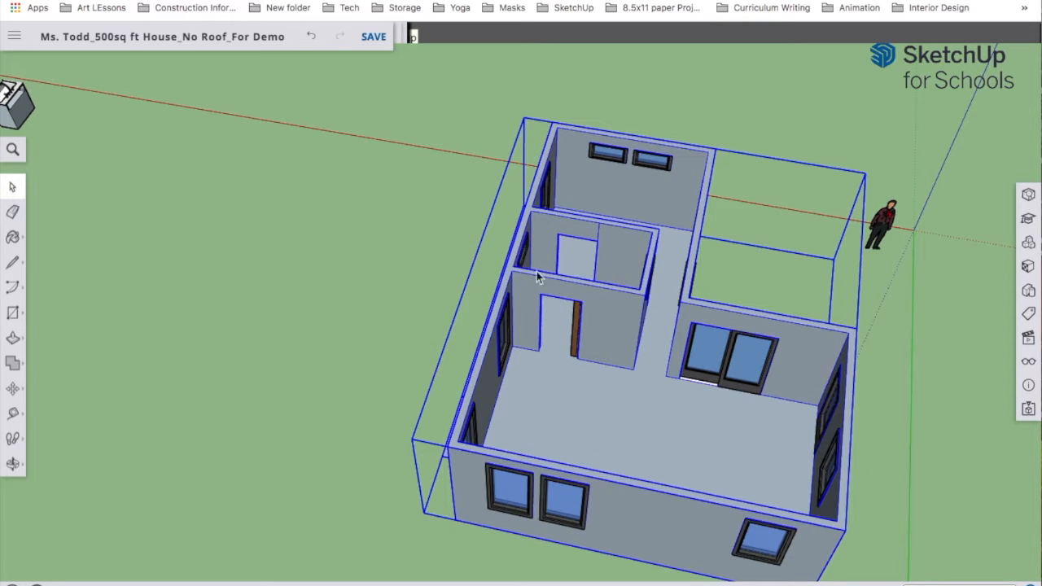
{"action": "left_click", "coordinate": [340, 332]}
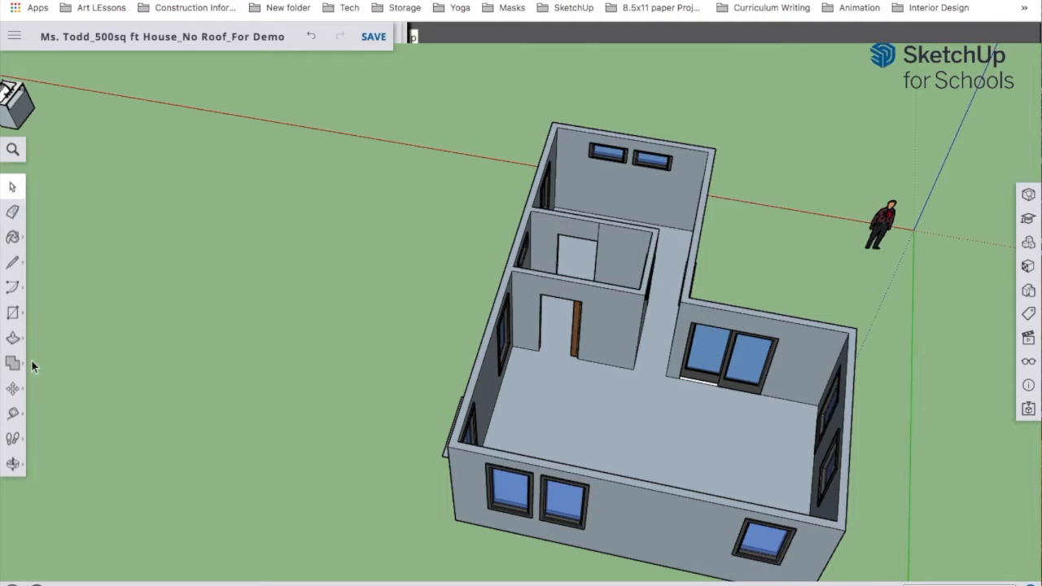
{"action": "left_click", "coordinate": [14, 315]}
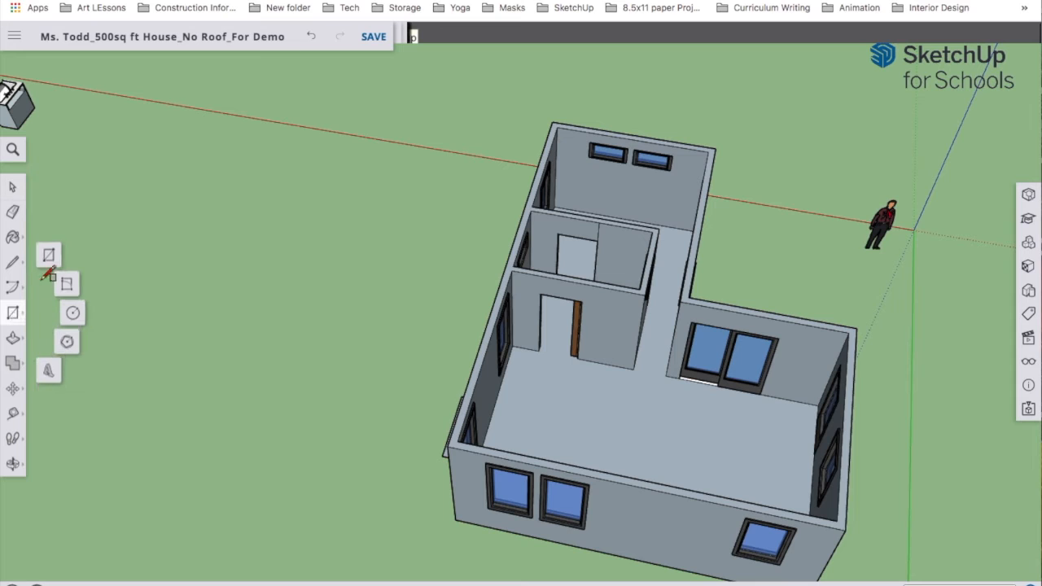
{"action": "left_click", "coordinate": [49, 258]}
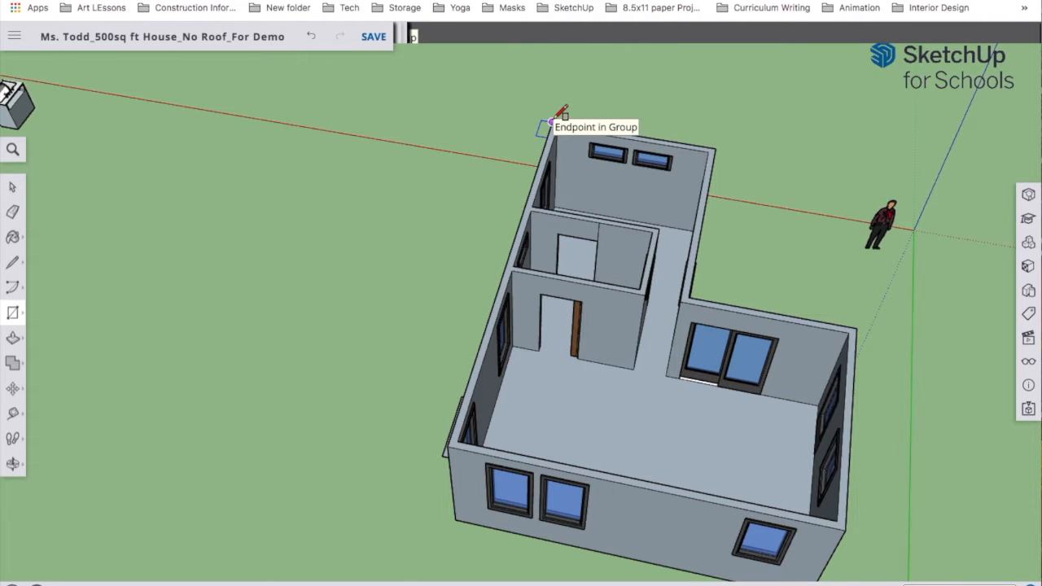
{"action": "scroll", "coordinate": [556, 106], "scroll_direction": "up", "scroll_amount": 4}
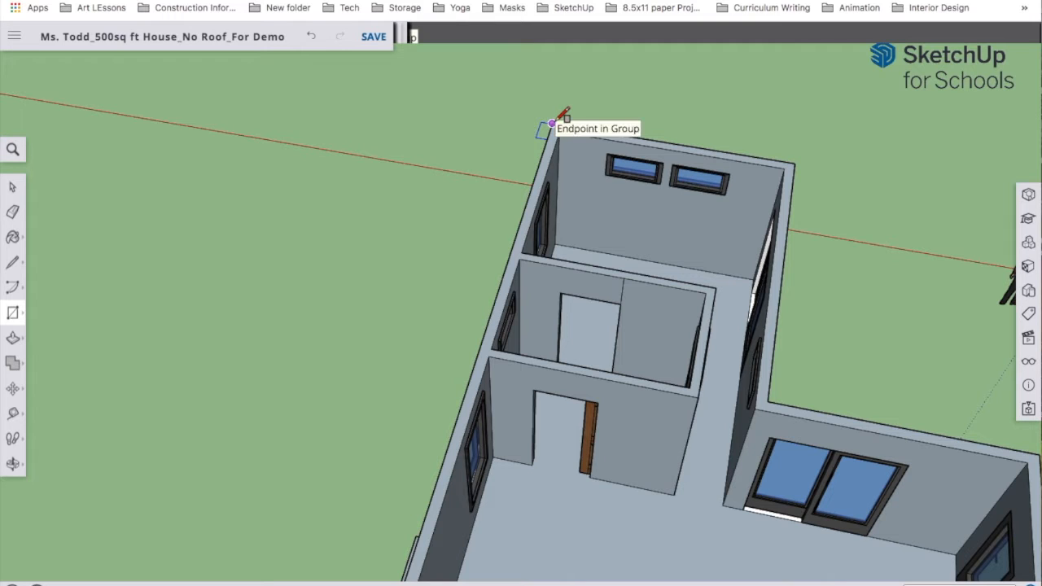
{"action": "left_click", "coordinate": [553, 122]}
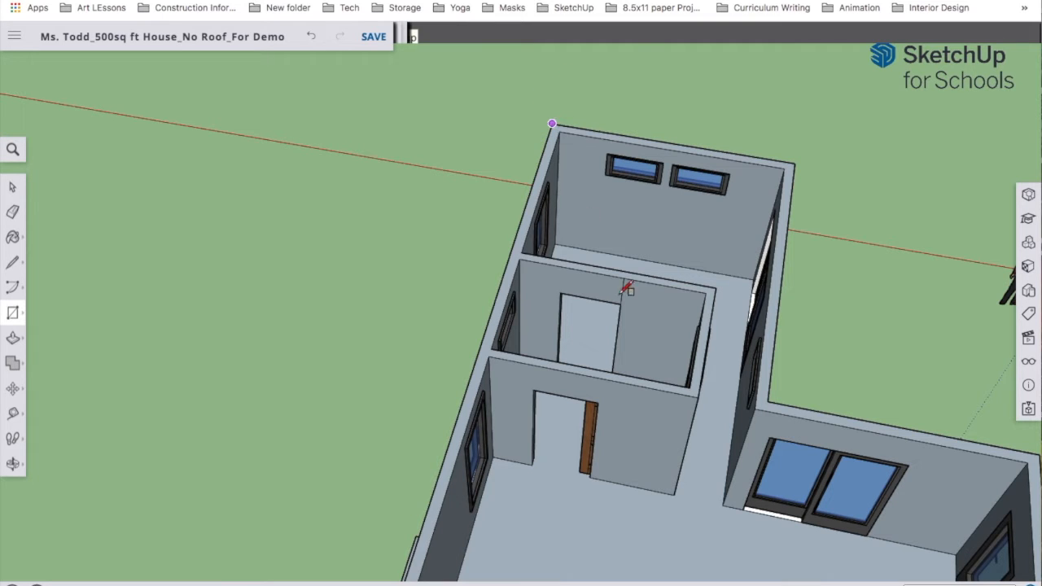
{"action": "left_click", "coordinate": [767, 401]}
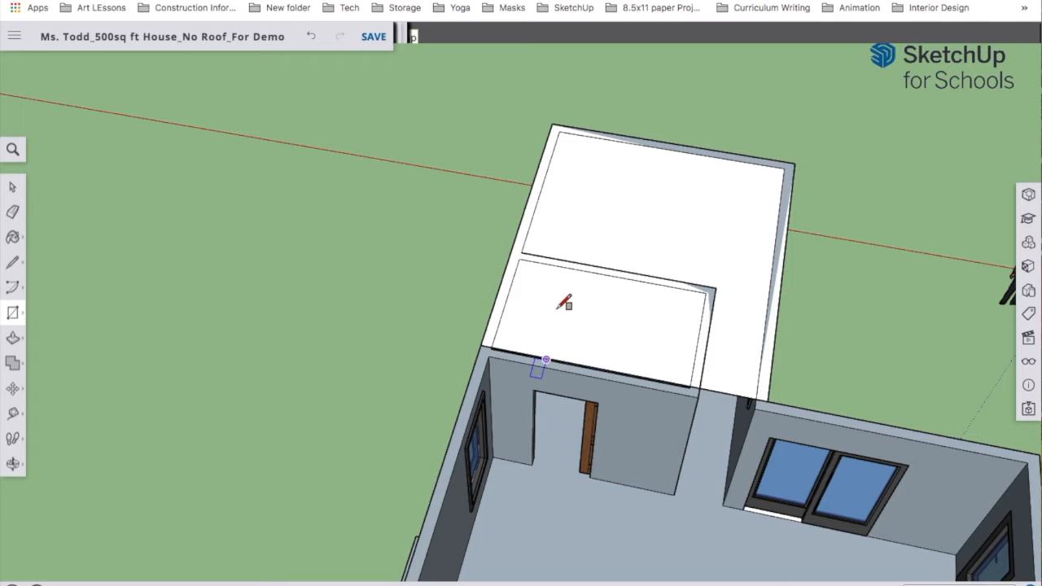
- Draw a second rectangle over the main room, from the first rectangle's outer corner to the diagonally opposite outer wall corner
{"action": "scroll", "coordinate": [562, 299], "scroll_direction": "down", "scroll_amount": 4}
{"action": "scroll", "coordinate": [515, 329], "scroll_direction": "up", "scroll_amount": 5}
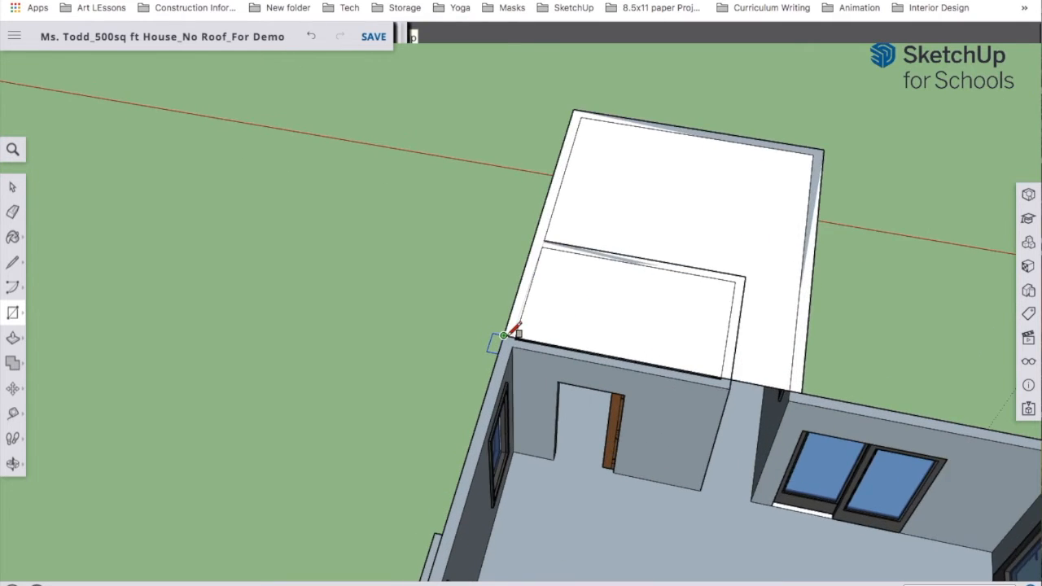
{"action": "left_click", "coordinate": [501, 335]}
{"action": "scroll", "coordinate": [593, 408], "scroll_direction": "down", "scroll_amount": 5}
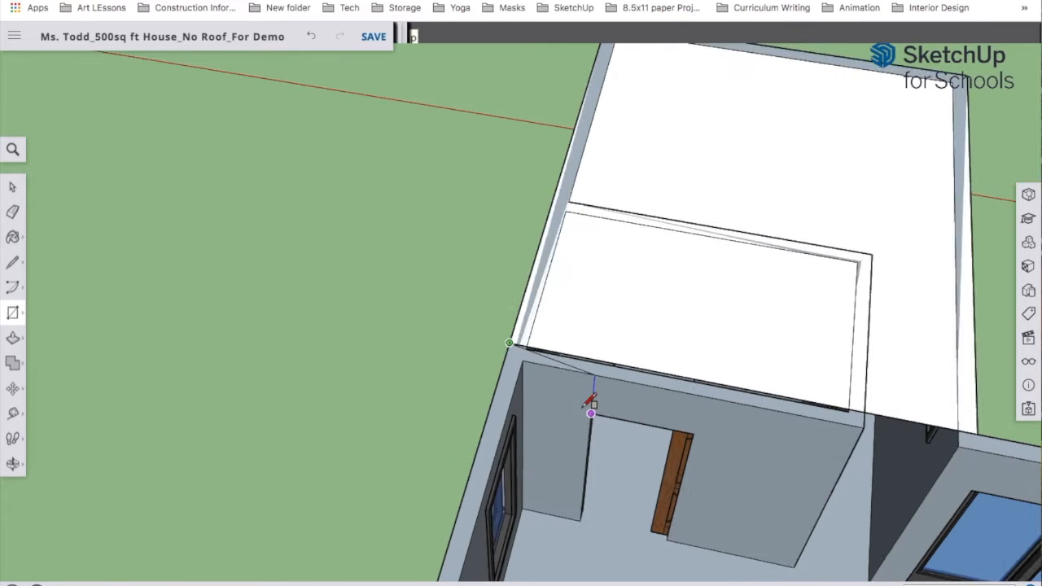
{"action": "scroll", "coordinate": [681, 452], "scroll_direction": "down", "scroll_amount": 4}
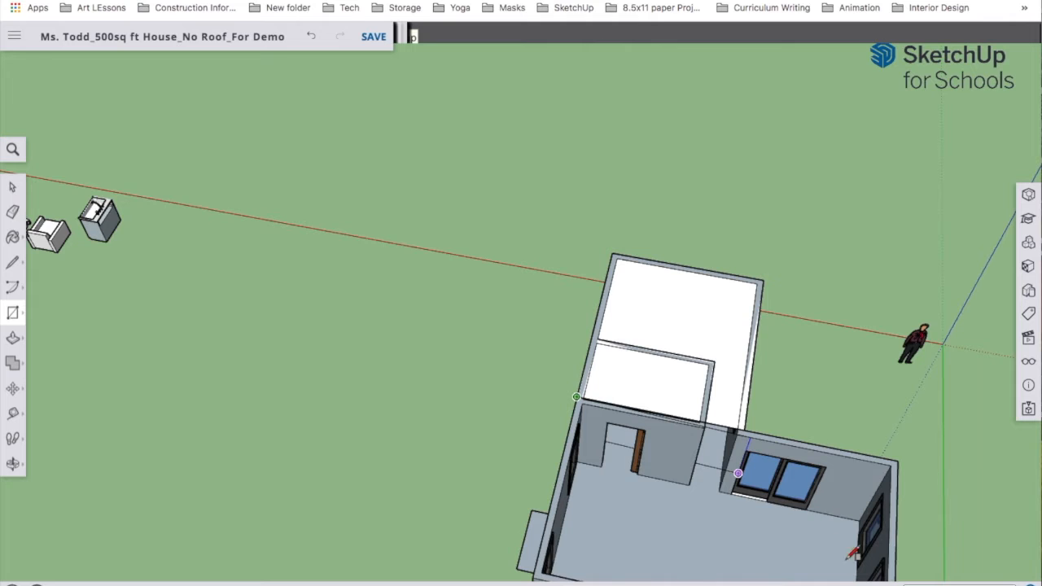
{"action": "scroll", "coordinate": [855, 562], "scroll_direction": "down", "scroll_amount": 5}
{"action": "scroll", "coordinate": [853, 563], "scroll_direction": "down", "scroll_amount": 2}
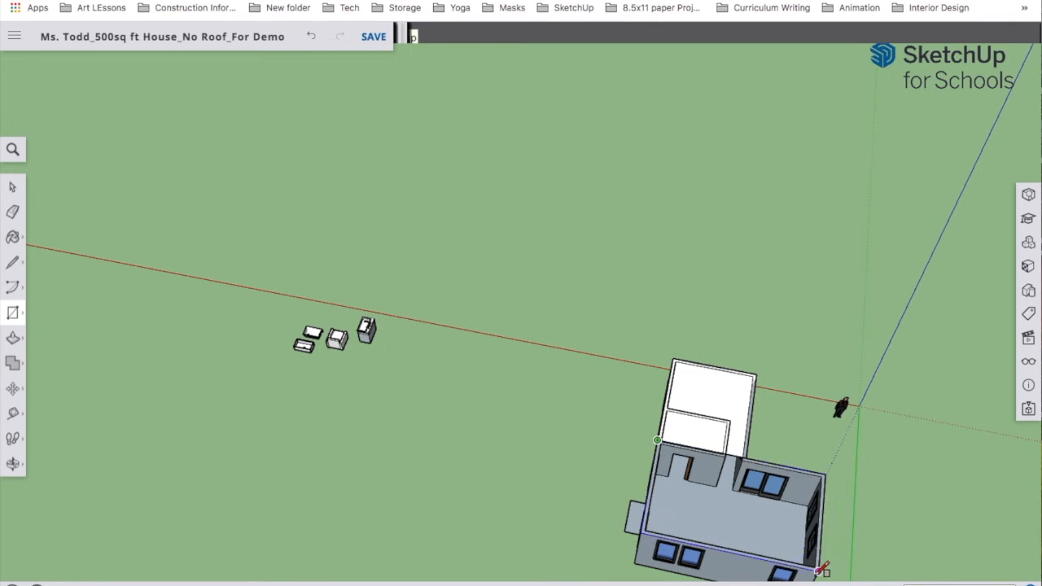
{"action": "scroll", "coordinate": [824, 568], "scroll_direction": "up", "scroll_amount": 1}
{"action": "scroll", "coordinate": [824, 568], "scroll_direction": "up", "scroll_amount": 6}
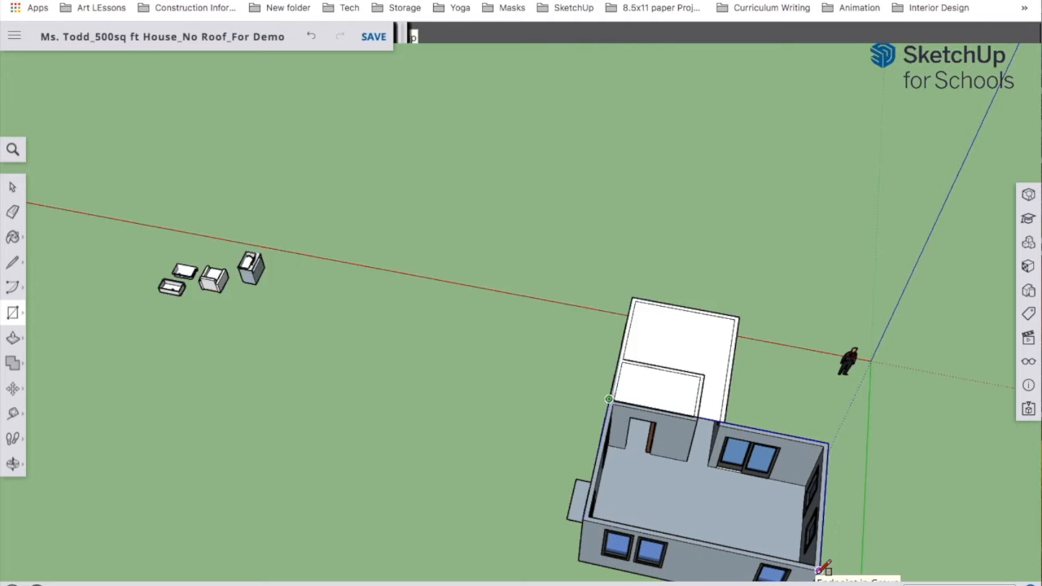
{"action": "scroll", "coordinate": [824, 568], "scroll_direction": "up", "scroll_amount": 6}
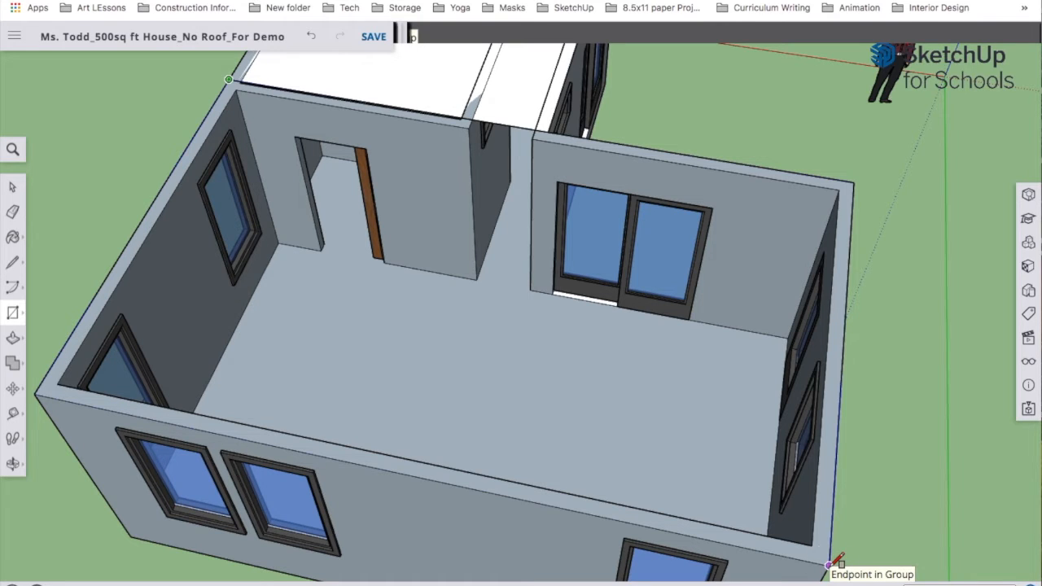
{"action": "left_click", "coordinate": [830, 564]}
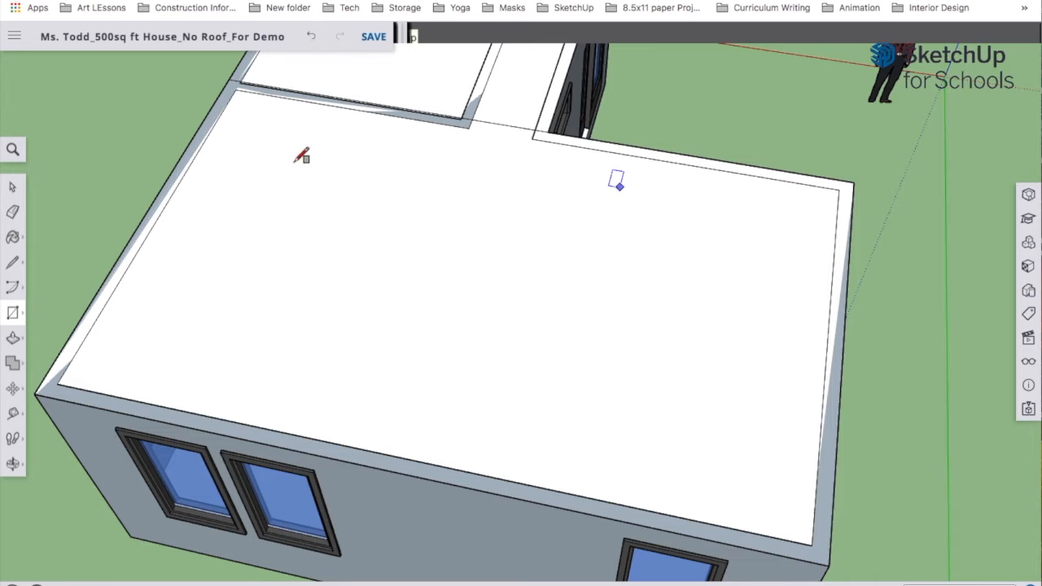
- Erase the edge dividing the two roof rectangles to merge them, and check that the roof selects as one L-shaped face
{"action": "scroll", "coordinate": [410, 249], "scroll_direction": "down", "scroll_amount": 2}
{"action": "scroll", "coordinate": [402, 120], "scroll_direction": "down", "scroll_amount": 2}
{"action": "left_click", "coordinate": [13, 190]}
{"action": "left_click", "coordinate": [483, 130]}
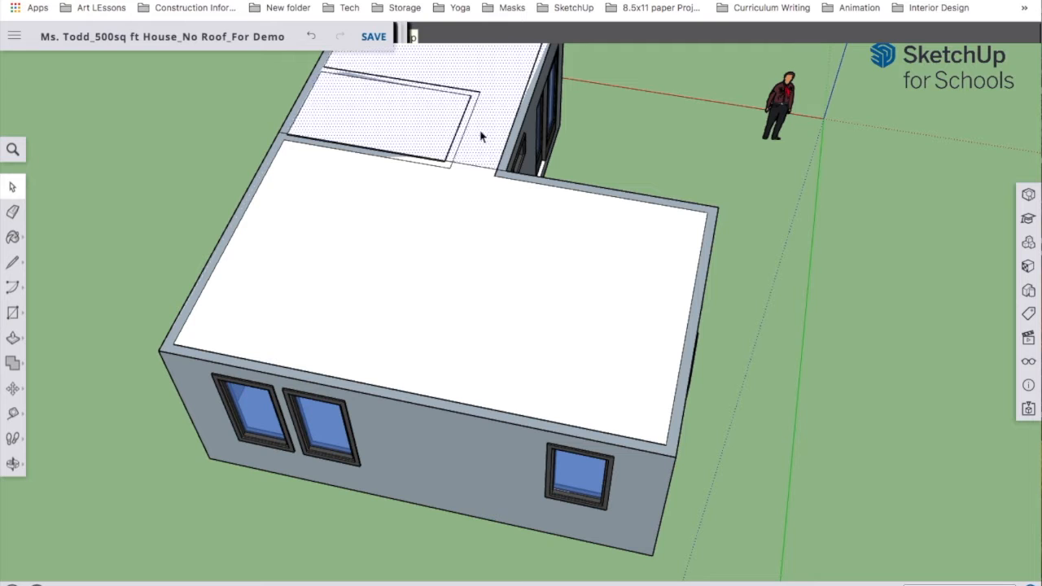
{"action": "left_click", "coordinate": [417, 234]}
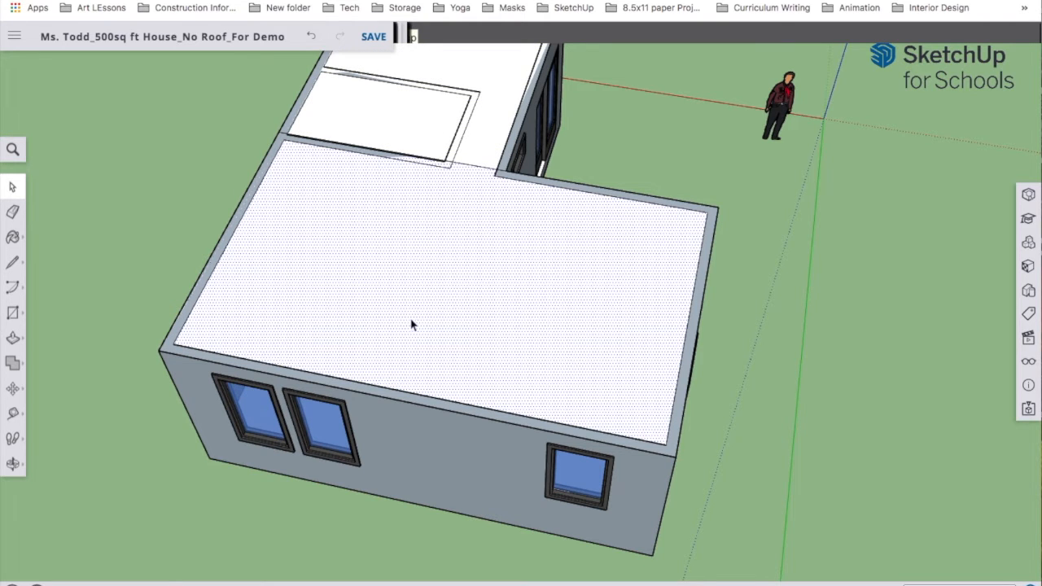
{"action": "left_click", "coordinate": [12, 212]}
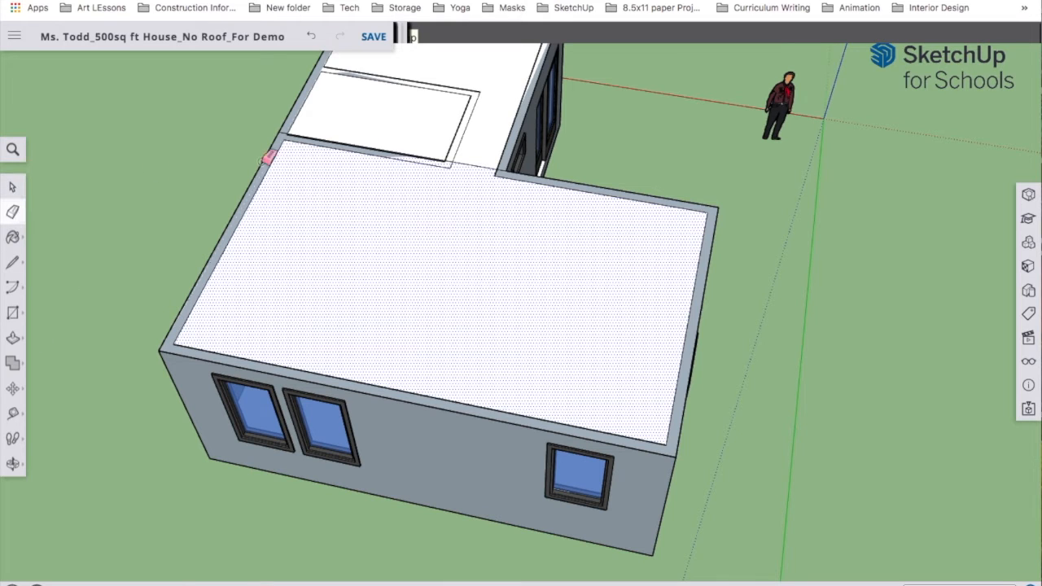
{"action": "left_click", "coordinate": [467, 163]}
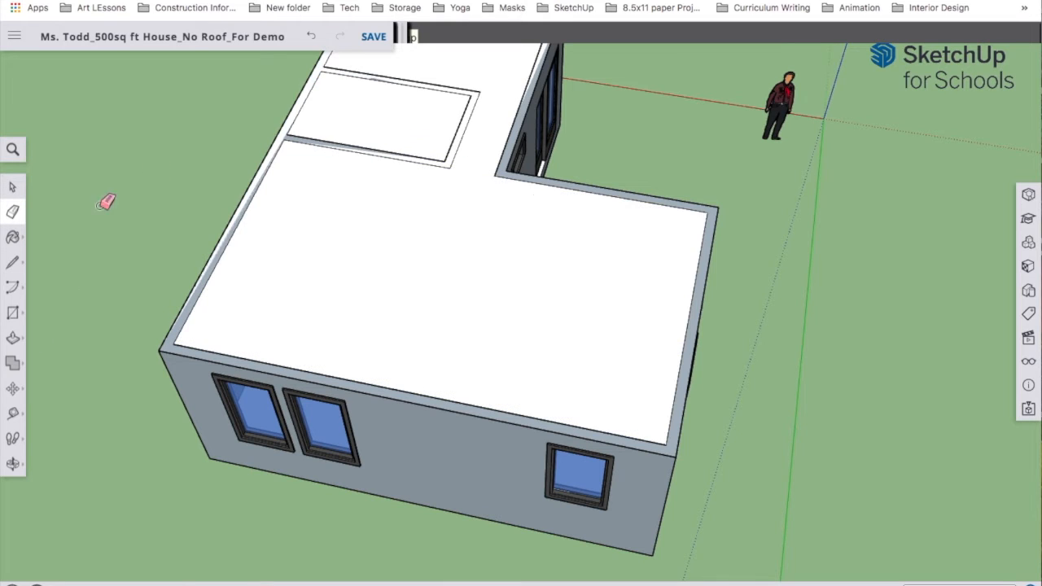
{"action": "left_click", "coordinate": [13, 188]}
{"action": "left_click", "coordinate": [392, 269]}
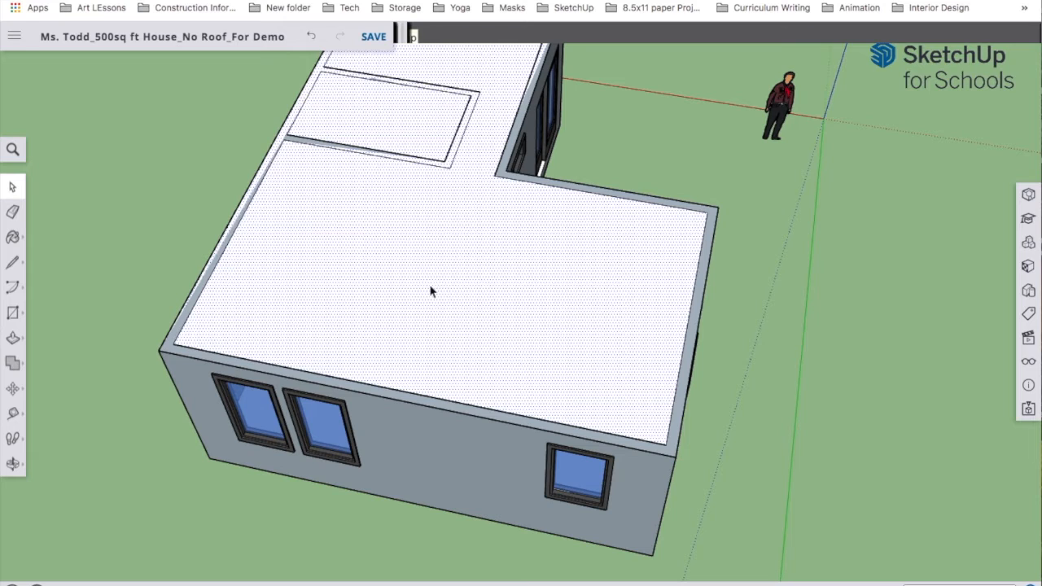
{"action": "left_click", "coordinate": [194, 208]}
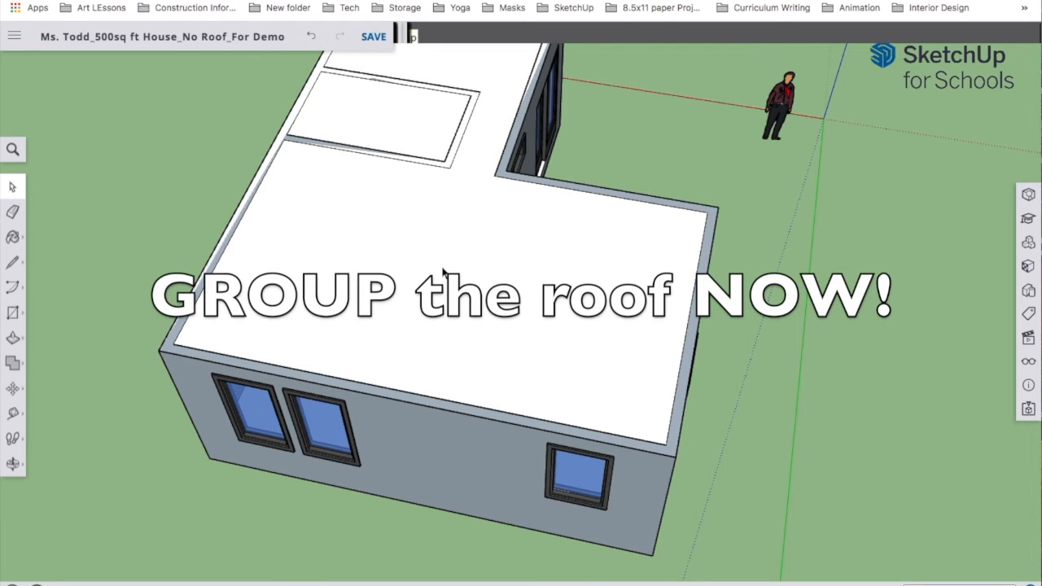
- Make a group from the L-shaped roof face and its bounding edges
{"action": "triple_click", "coordinate": [443, 272]}
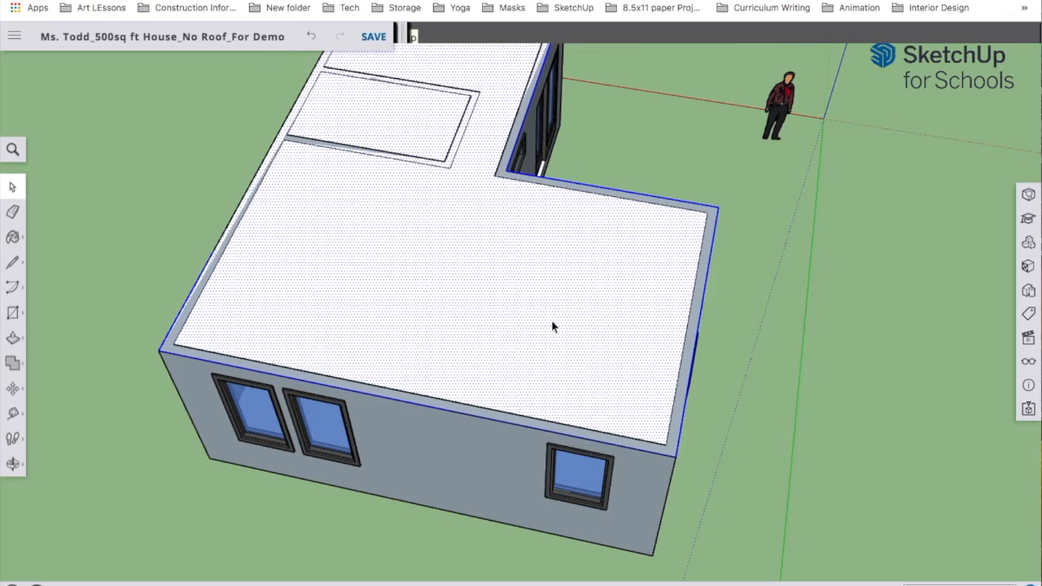
{"action": "right_click", "coordinate": [525, 250]}
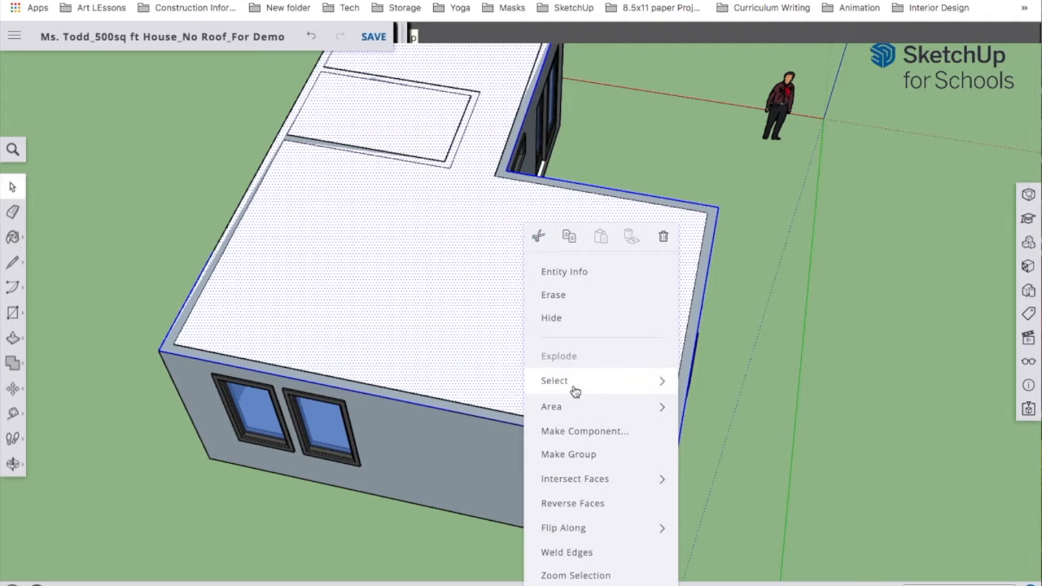
{"action": "left_click", "coordinate": [579, 456]}
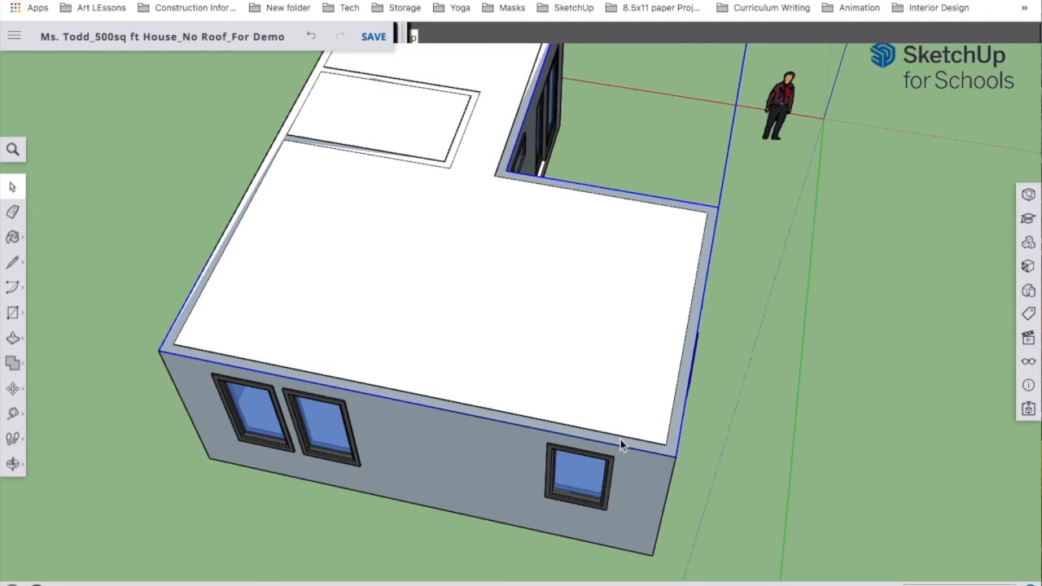
- Add a new tag named Roof
{"action": "middle_click_drag", "start_coordinate": [623, 442], "coordinate": [965, 317]}
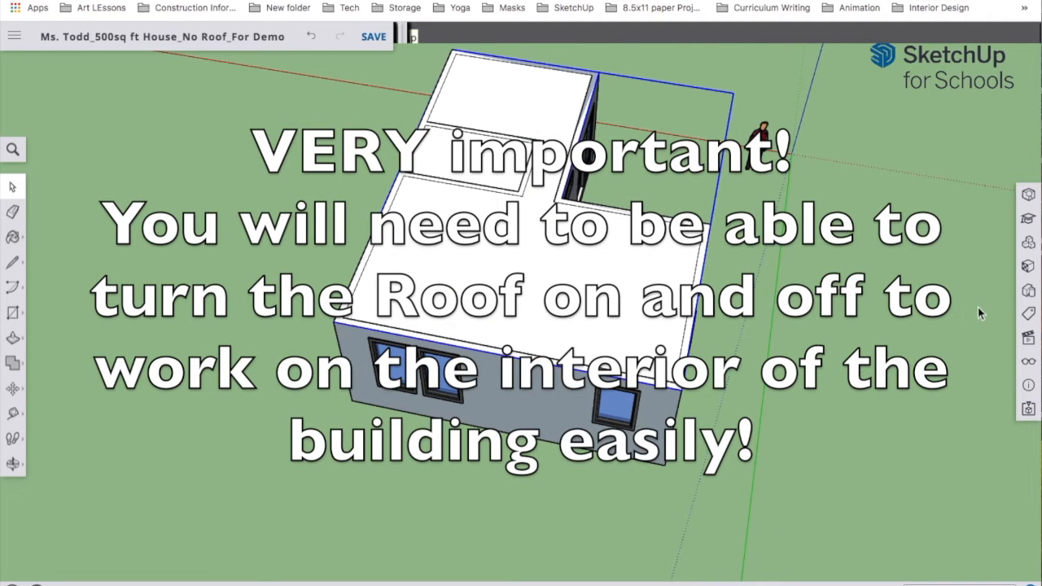
{"action": "left_click", "coordinate": [1031, 316]}
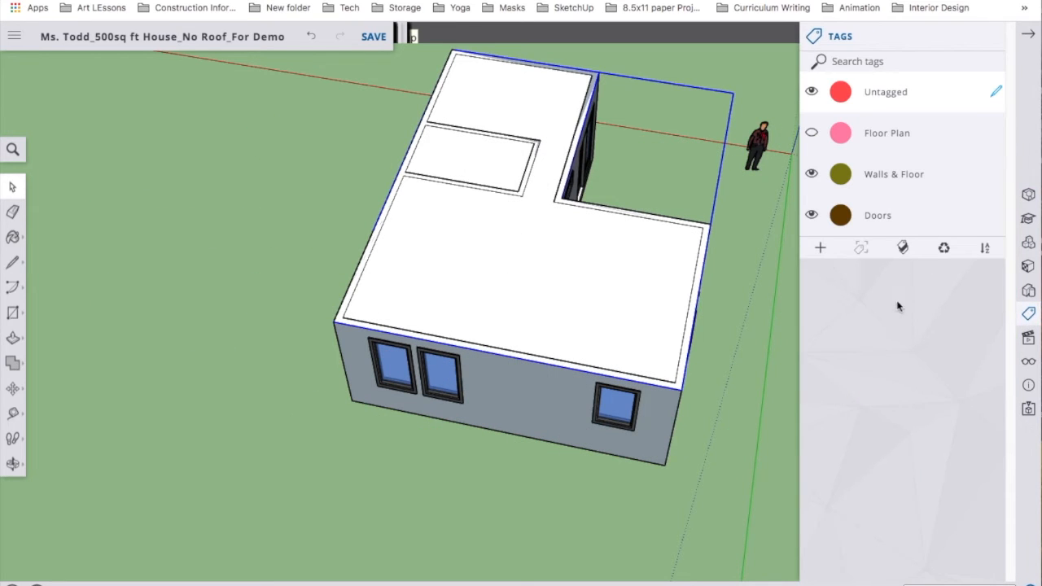
{"action": "left_click", "coordinate": [821, 250]}
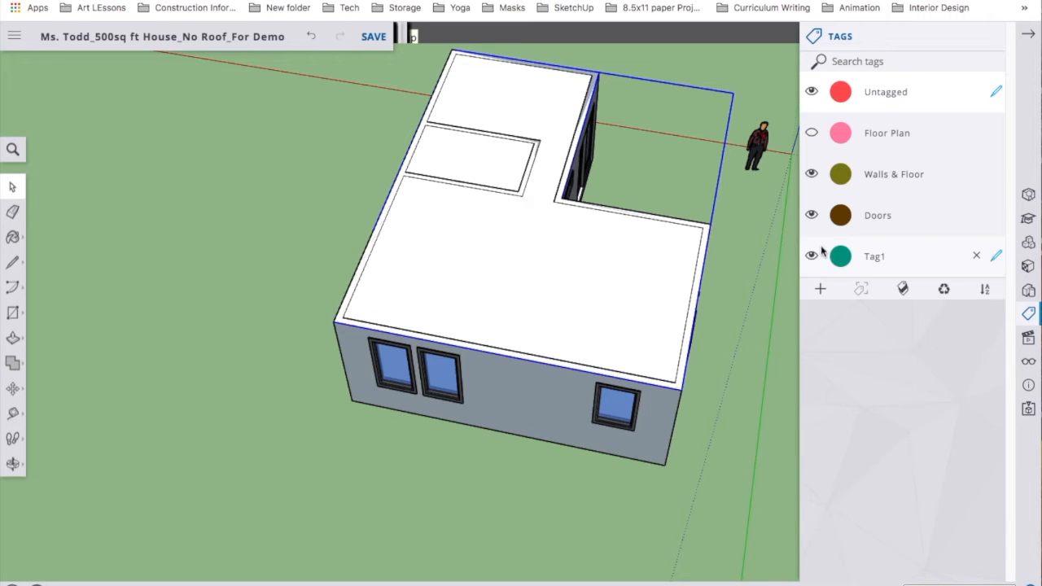
{"action": "double_click", "coordinate": [876, 257]}
{"action": "double_click", "coordinate": [884, 256]}
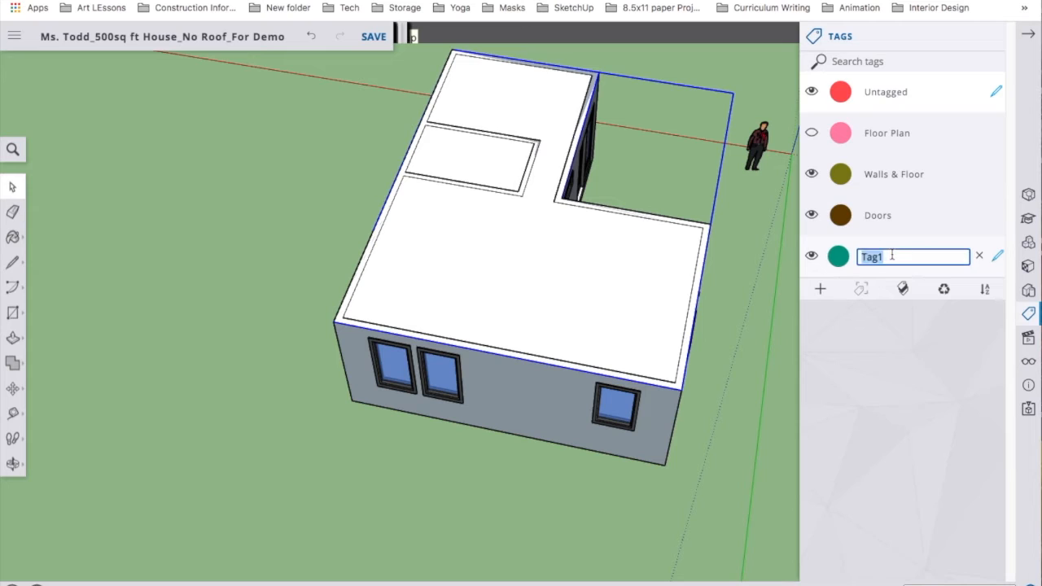
{"action": "type", "text": "R"}
{"action": "type", "text": "off"}
{"action": "key", "text": "BackSpace"}
{"action": "key", "text": "BackSpace"}
{"action": "type", "text": "of"}
{"action": "key", "text": "Return"}
- Apply the Roof tag to the roof group and restore Untagged as the current tag
{"action": "left_click", "coordinate": [996, 256]}
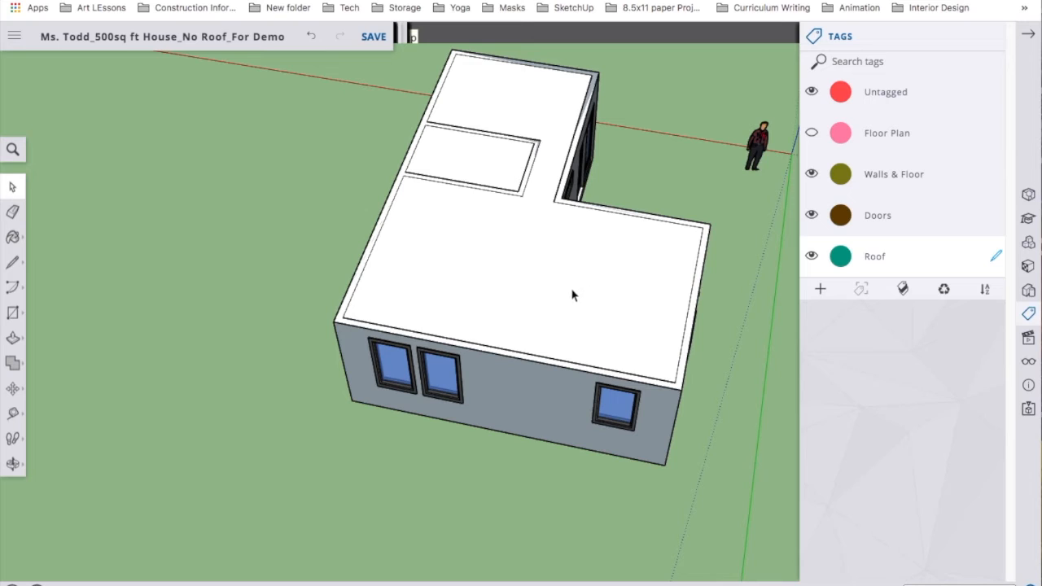
{"action": "left_click", "coordinate": [599, 283]}
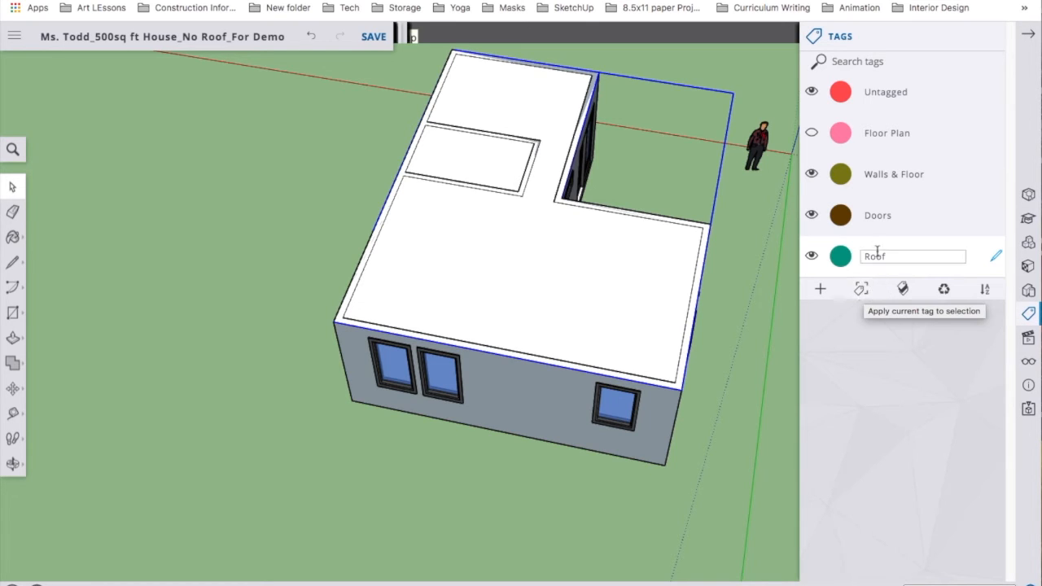
{"action": "left_click", "coordinate": [862, 293]}
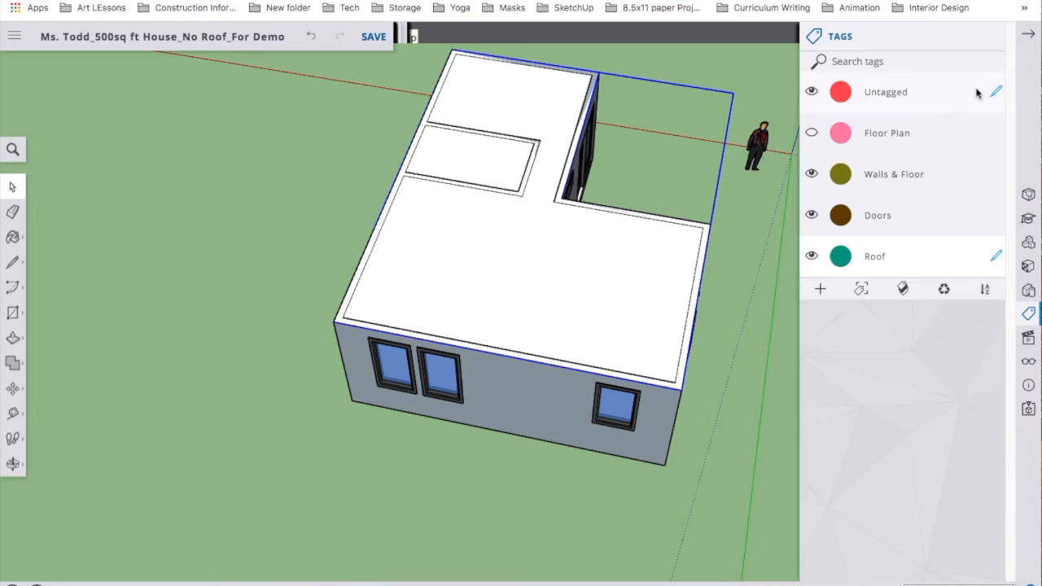
{"action": "left_click", "coordinate": [995, 94]}
- Toggle the Roof tag's visibility off and on to check the tagging, leaving the roof shown
{"action": "left_click", "coordinate": [811, 257]}
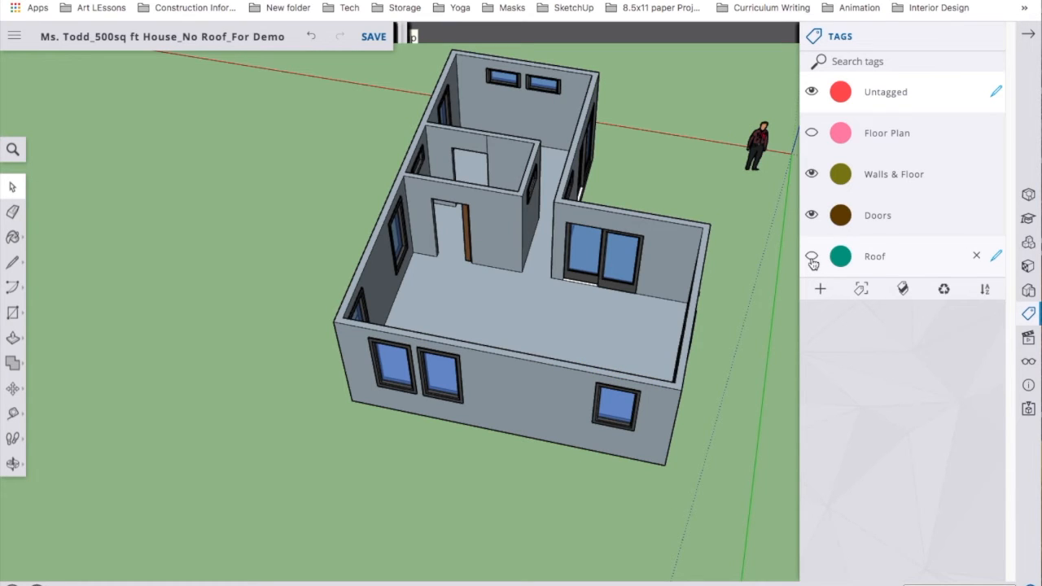
{"action": "left_click", "coordinate": [812, 257]}
{"action": "left_click", "coordinate": [811, 257]}
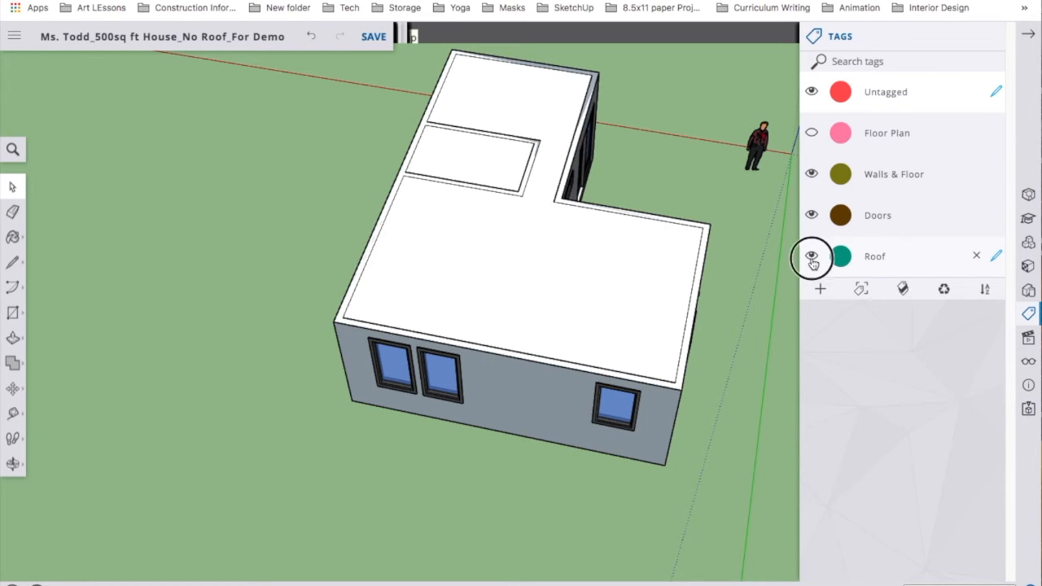
{"action": "left_click", "coordinate": [812, 258]}
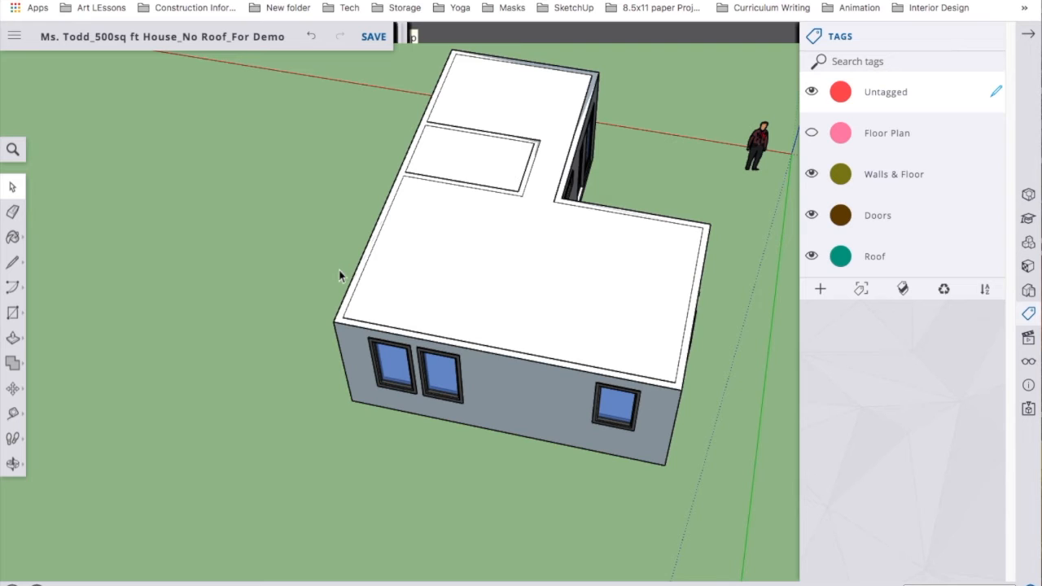
- Open the roof group for editing and get a clear view of its whole top face
{"action": "left_click", "coordinate": [457, 278]}
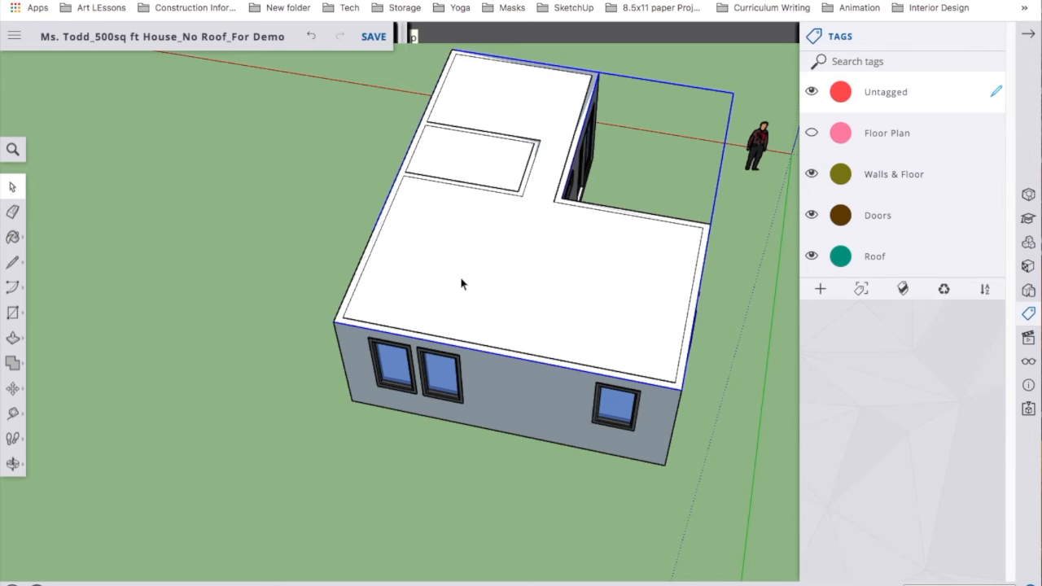
{"action": "double_click", "coordinate": [461, 283]}
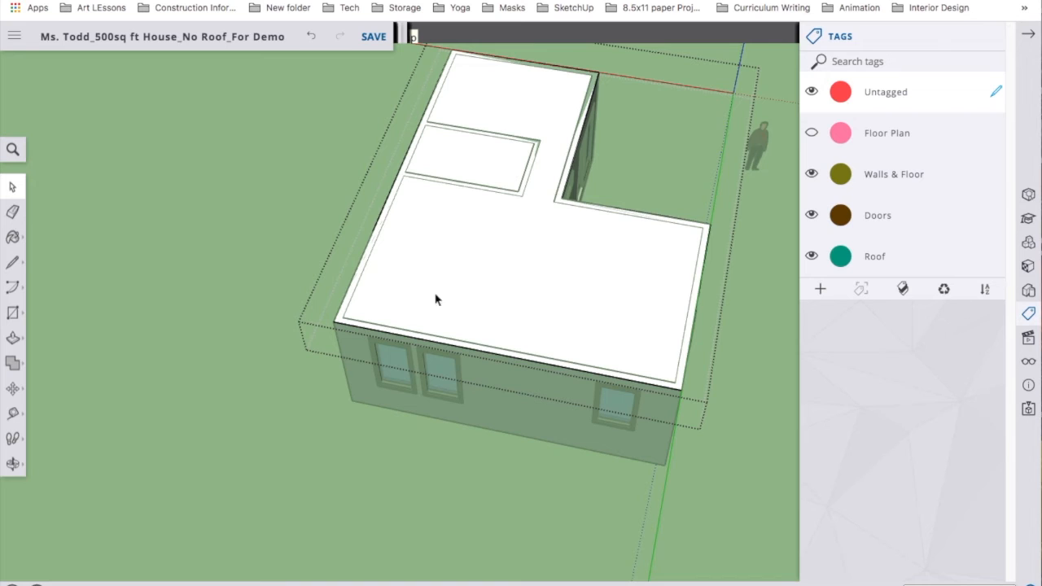
{"action": "middle_click_drag", "start_coordinate": [174, 281], "coordinate": [278, 318]}
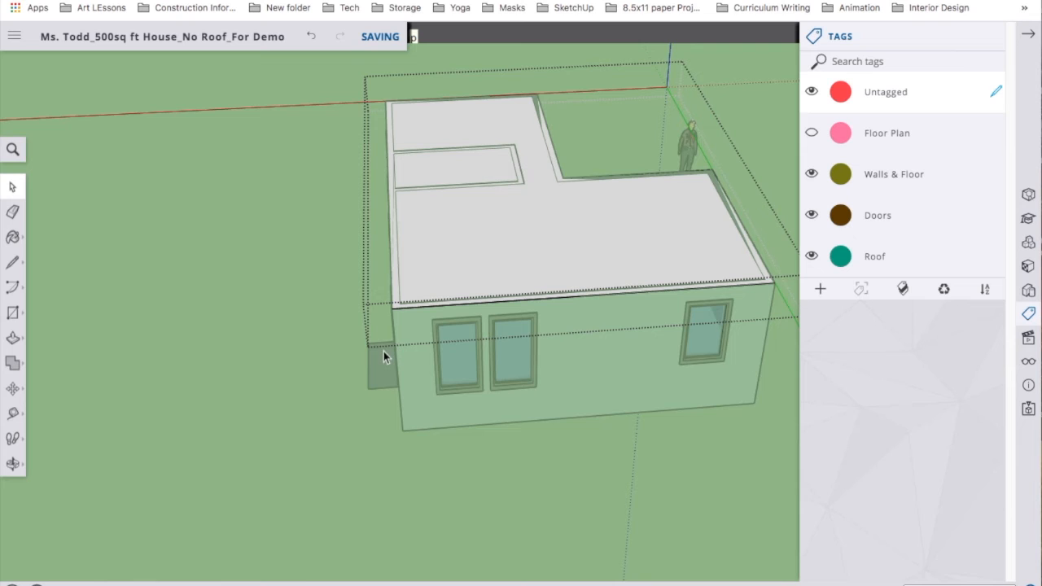
{"action": "middle_click_drag", "start_coordinate": [366, 372], "coordinate": [382, 463]}
{"action": "left_click_drag", "start_coordinate": [376, 479], "coordinate": [367, 493]}
{"action": "key", "text": "space"}
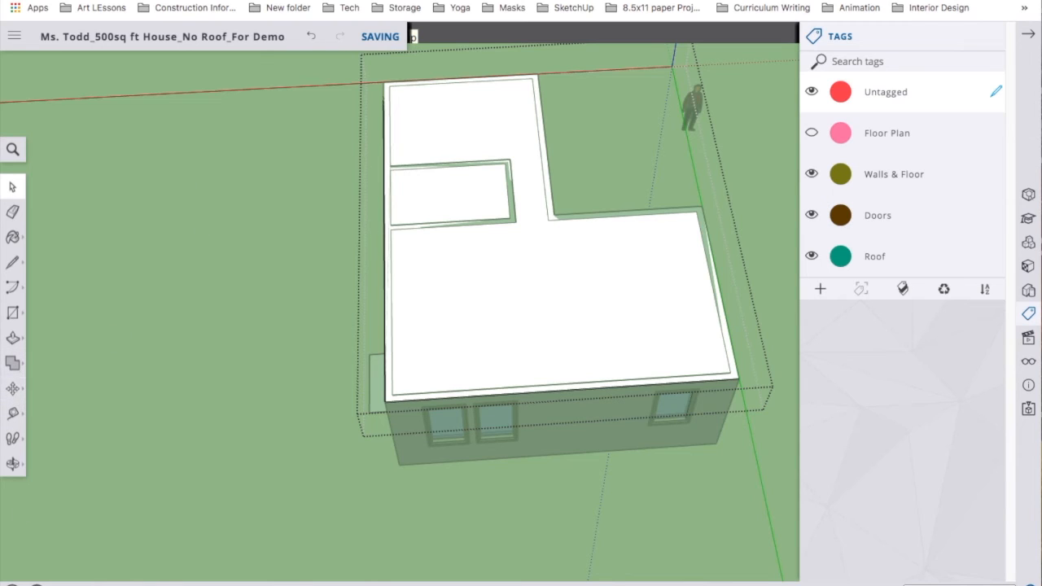
- Offset the L-shaped roof face's perimeter outward by a small distance to form an even overhang past the walls
{"action": "left_click", "coordinate": [522, 318]}
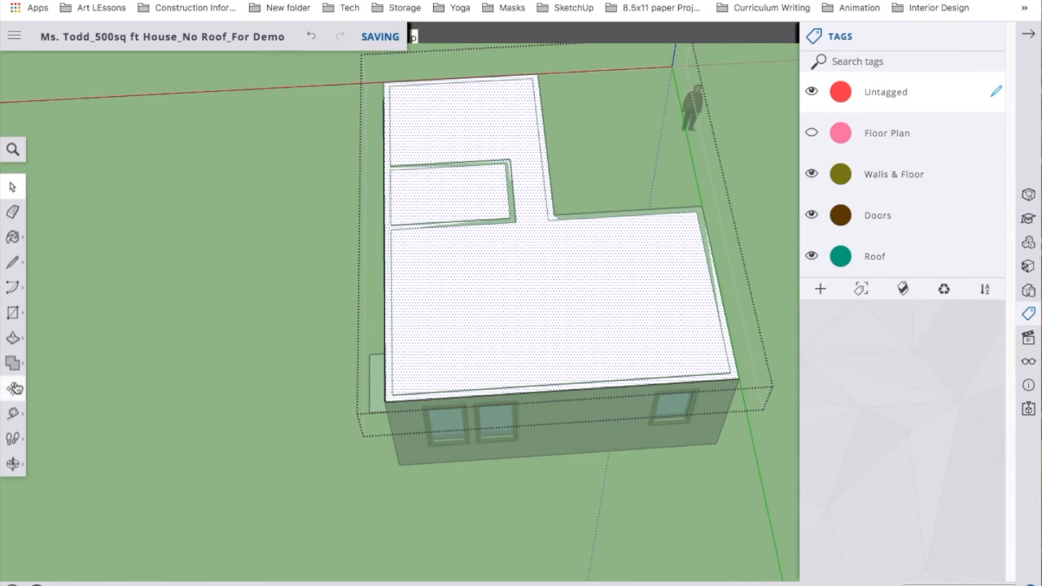
{"action": "left_click", "coordinate": [14, 340]}
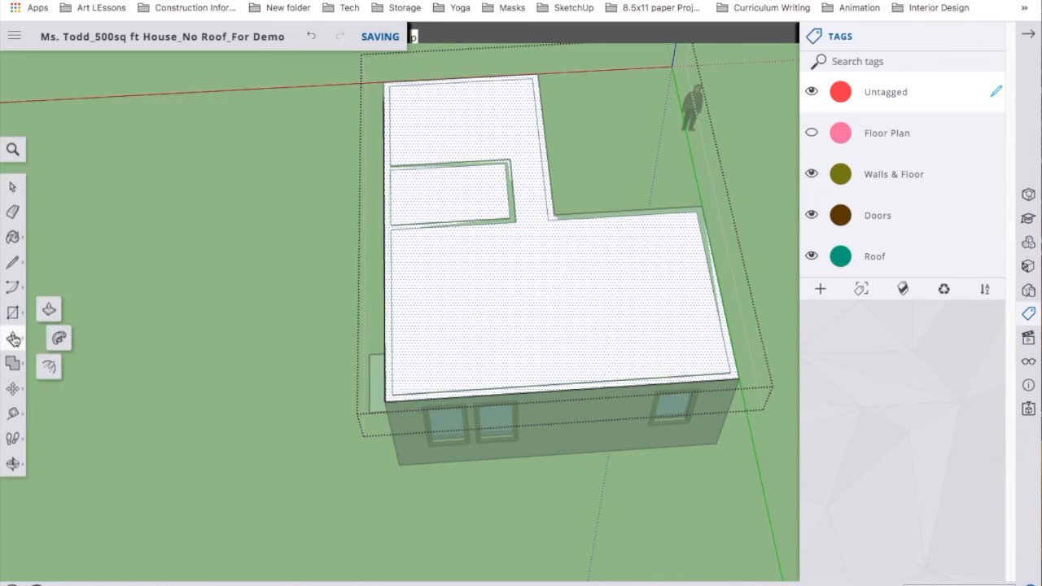
{"action": "left_click", "coordinate": [50, 372]}
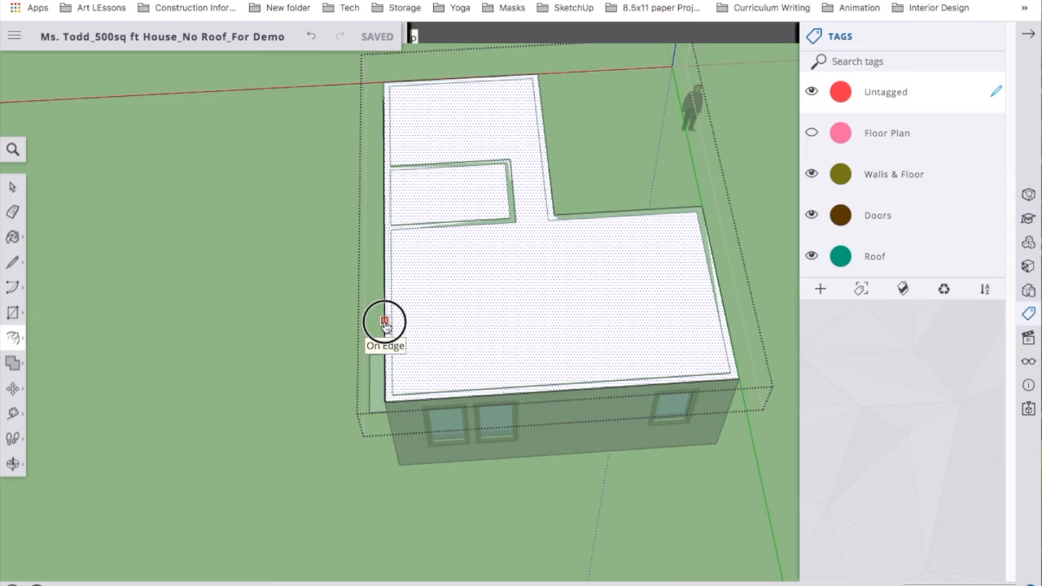
{"action": "left_click", "coordinate": [385, 324]}
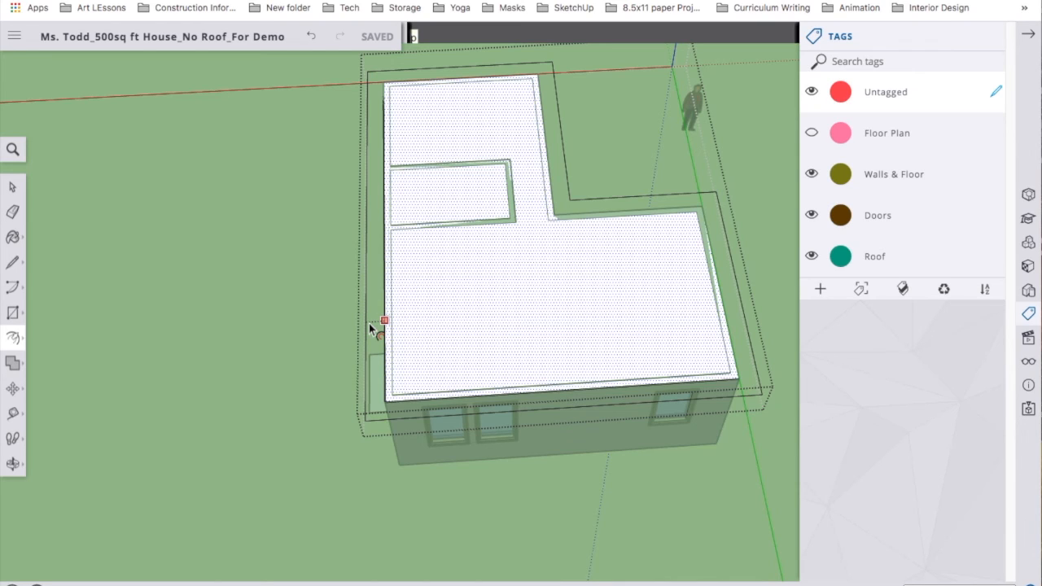
{"action": "left_click", "coordinate": [369, 324]}
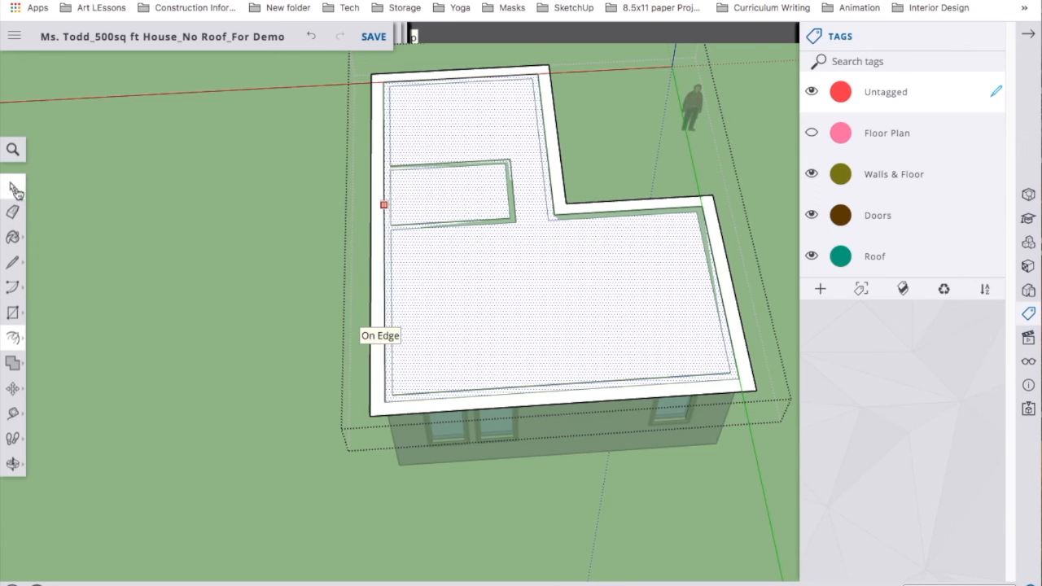
- Erase the original inner perimeter edges inside the roof group so the overhang and roof form one face
{"action": "left_click", "coordinate": [12, 212]}
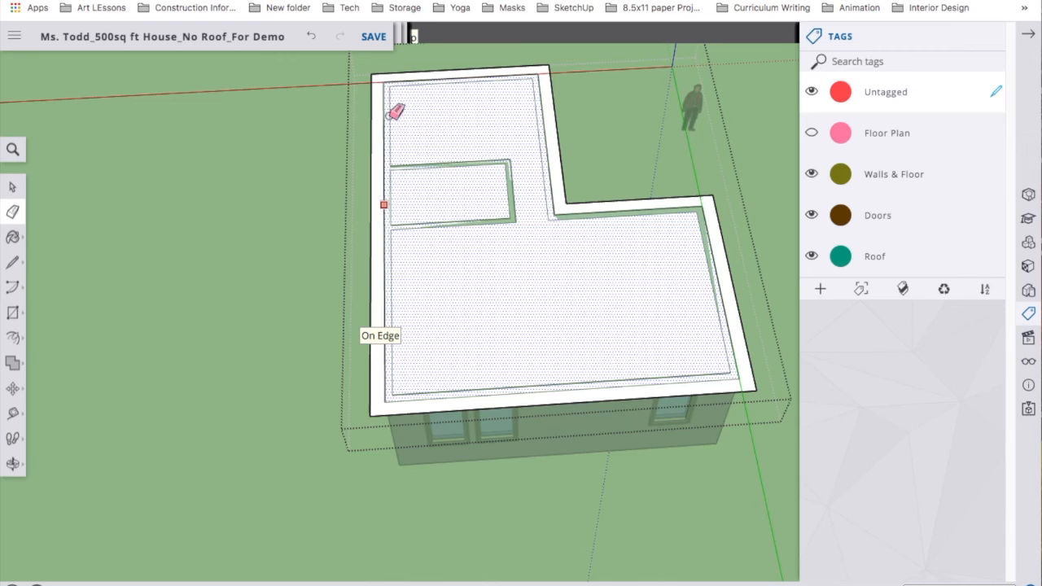
{"action": "left_click", "coordinate": [386, 174]}
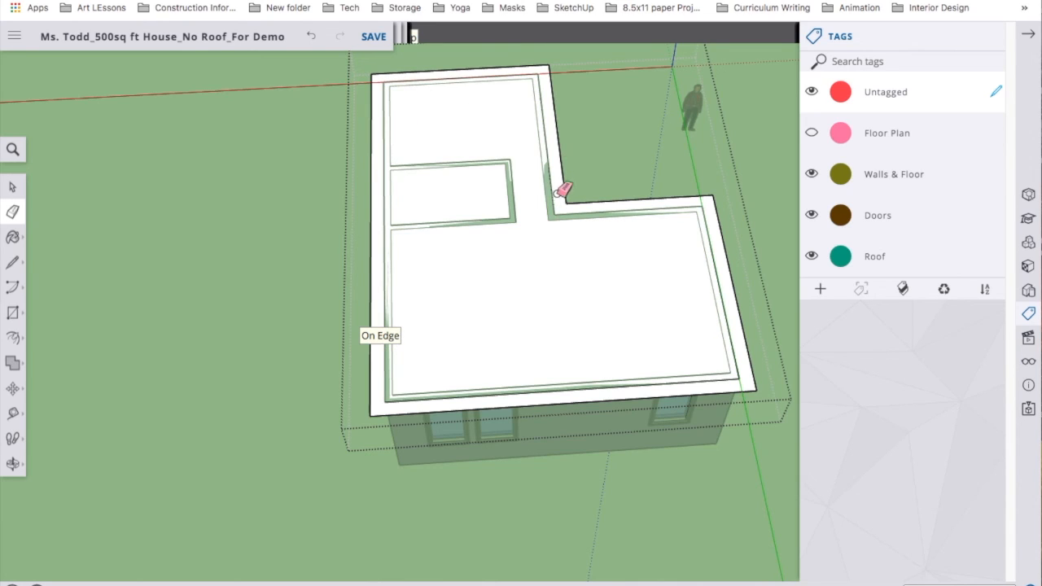
{"action": "left_click", "coordinate": [485, 82]}
{"action": "left_click", "coordinate": [484, 390]}
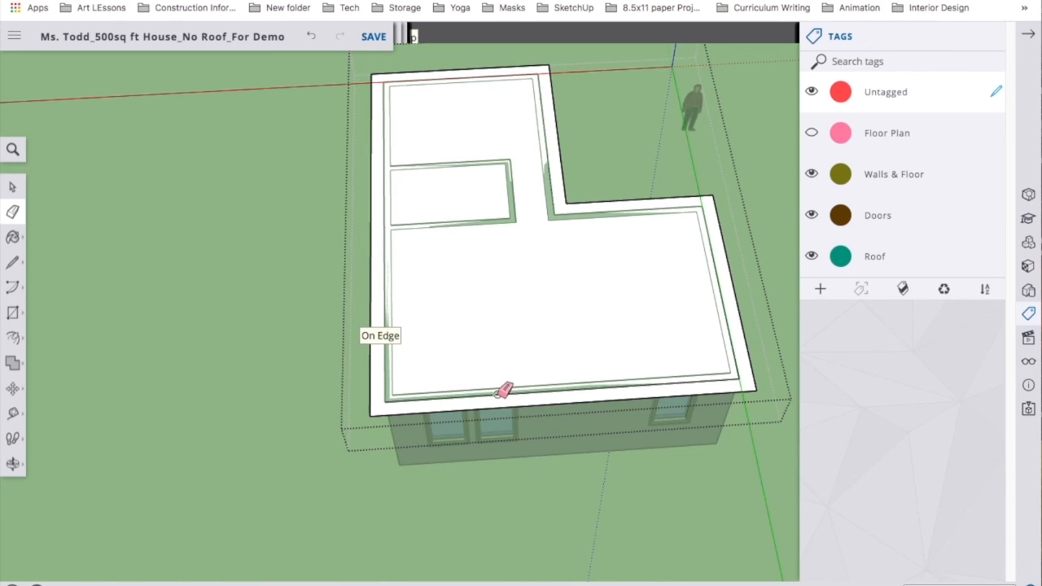
{"action": "left_click", "coordinate": [397, 367]}
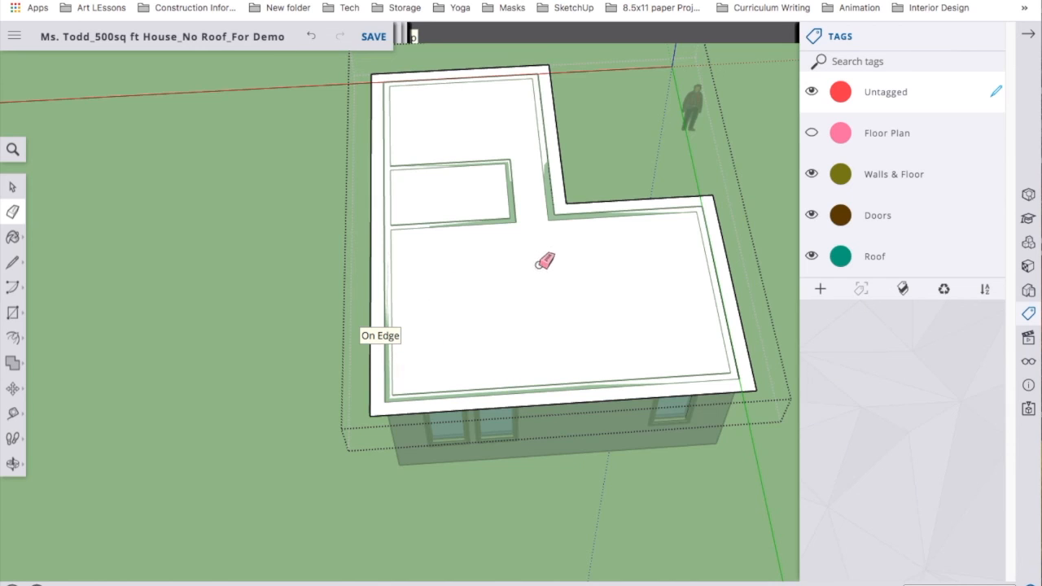
- Hide the Roof tag, examine the house interior from the opposite side, and show the roof again
{"action": "left_click", "coordinate": [812, 256]}
{"action": "middle_click_drag", "start_coordinate": [605, 298], "coordinate": [6, 293]}
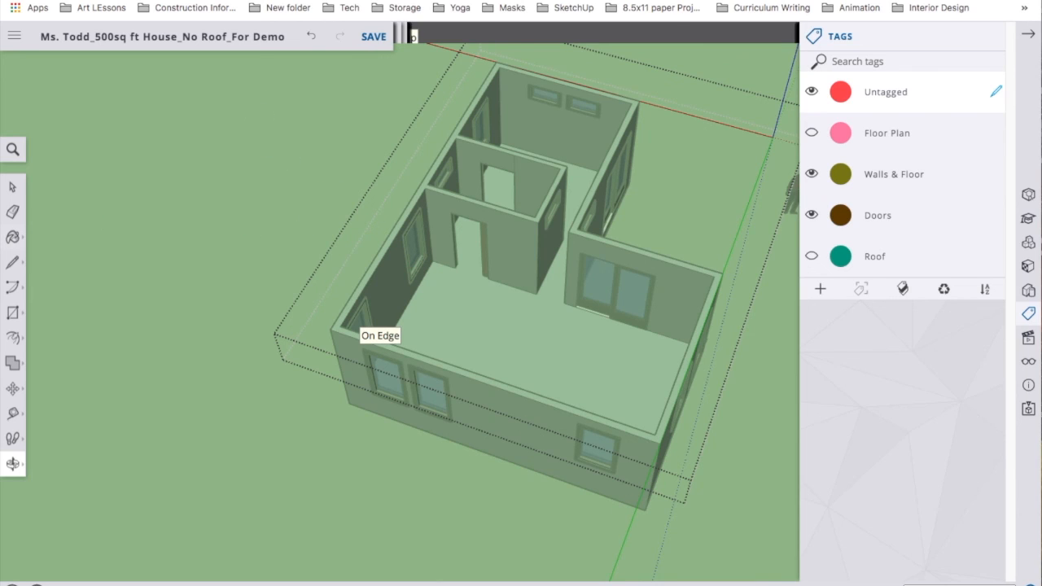
{"action": "left_click_drag", "start_coordinate": [640, 358], "coordinate": [743, 290]}
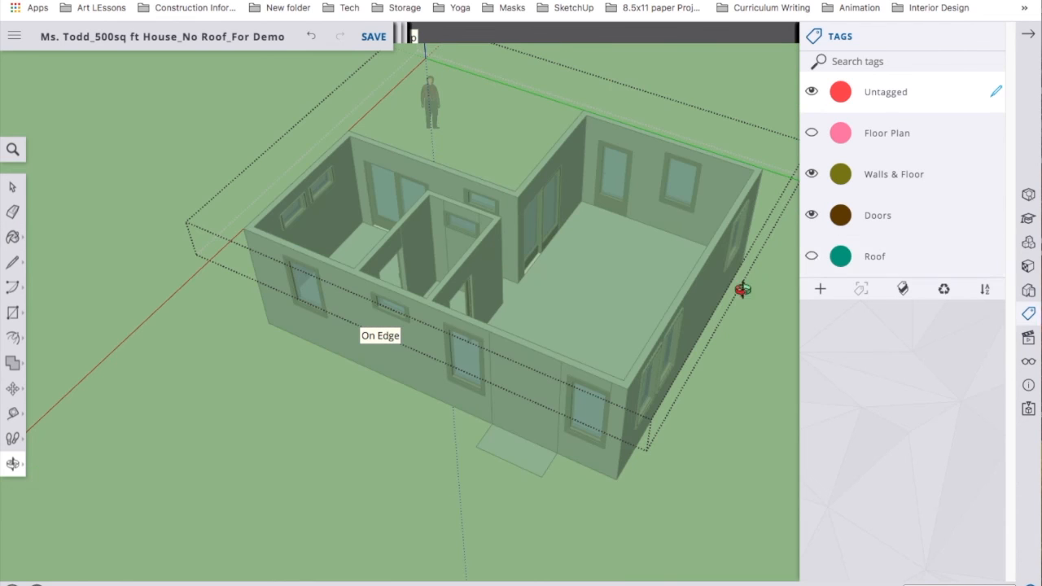
{"action": "left_click", "coordinate": [812, 256]}
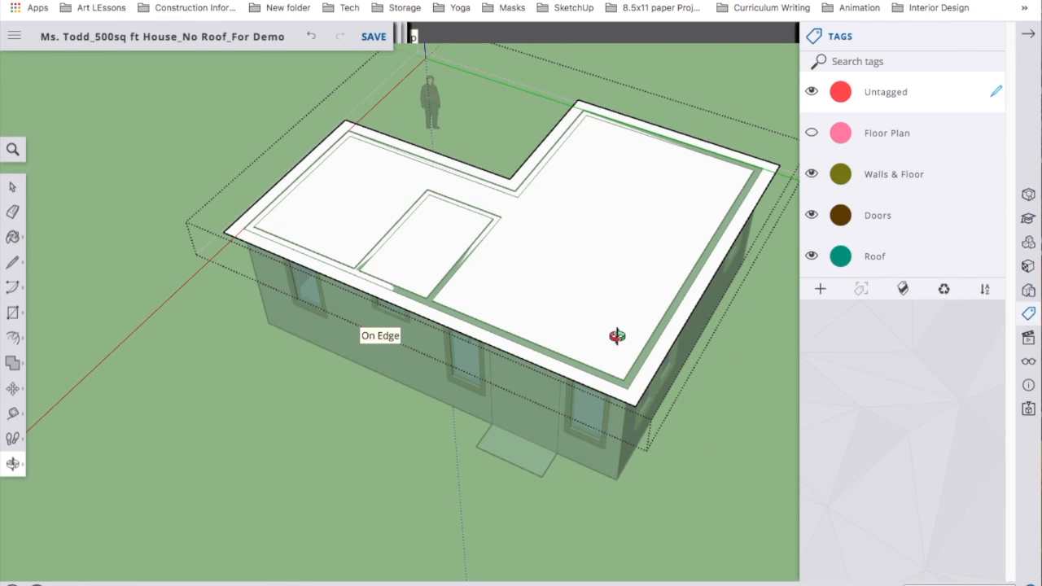